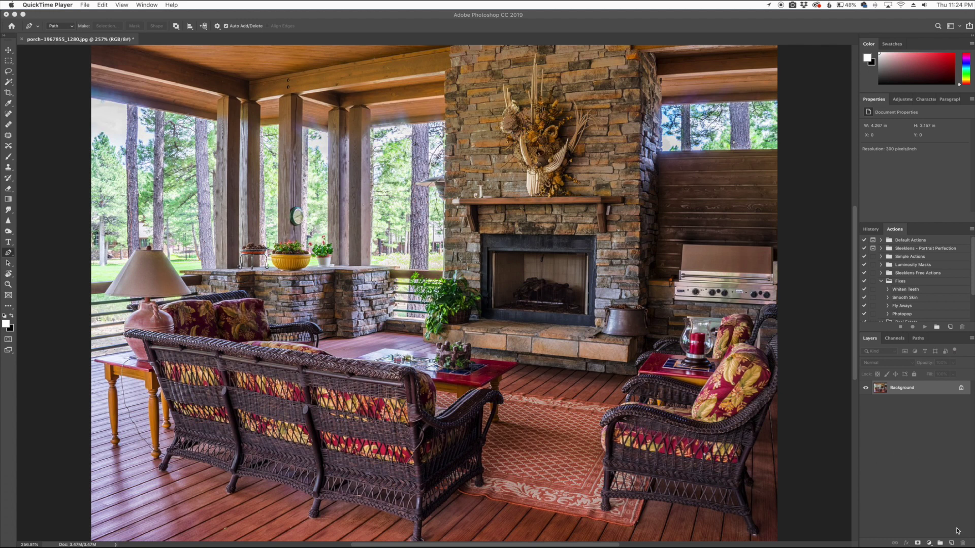
- Add a new empty layer and start a pen path along the fireplace's bottom edge
{"action": "left_click", "coordinate": [952, 543]}
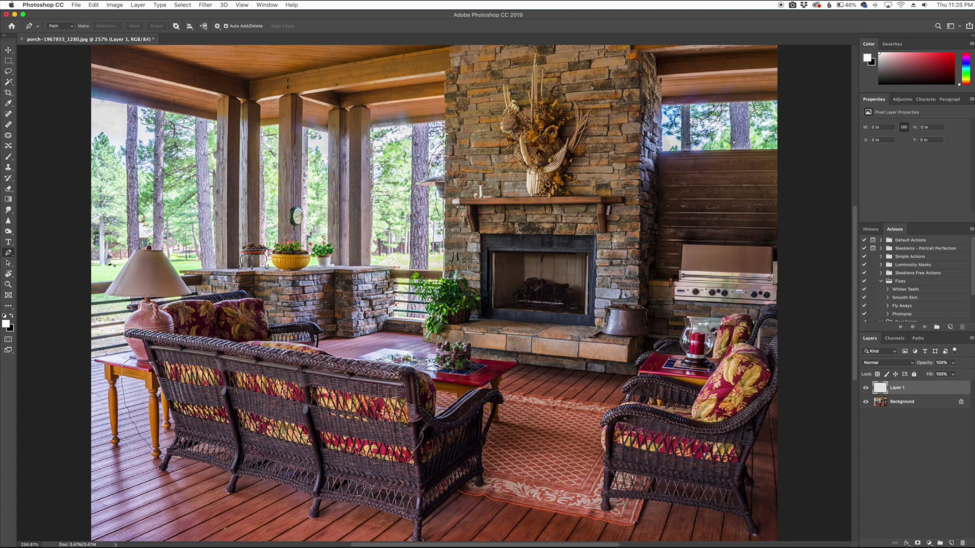
{"action": "left_click", "coordinate": [496, 309]}
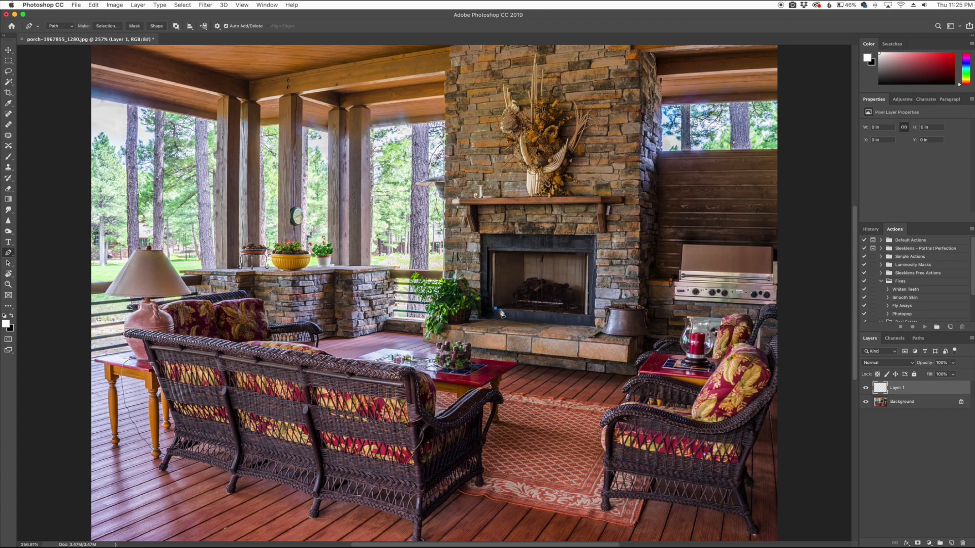
{"action": "left_click", "coordinate": [587, 311]}
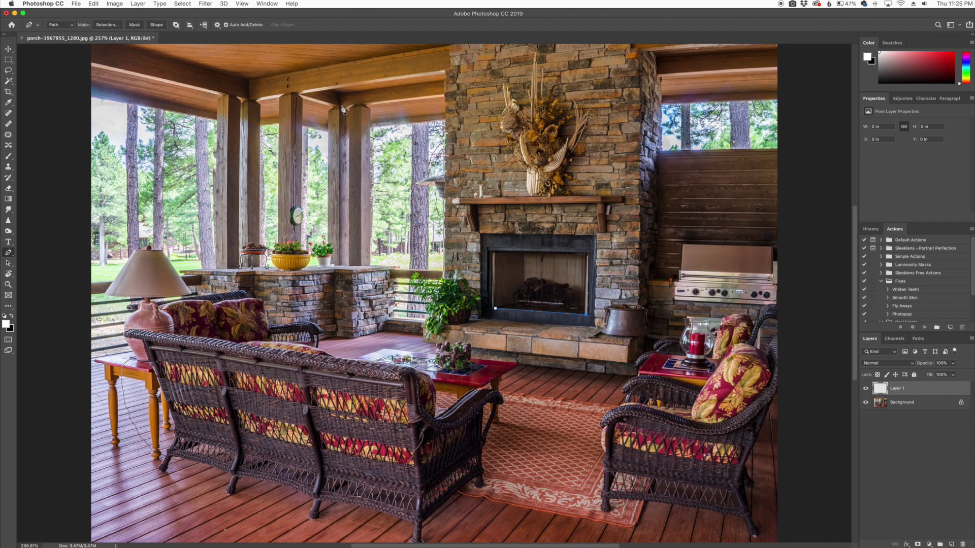
- Open the Flame render filter and set the flame type to Multiple Flames Path Directed
{"action": "left_click", "coordinate": [205, 4]}
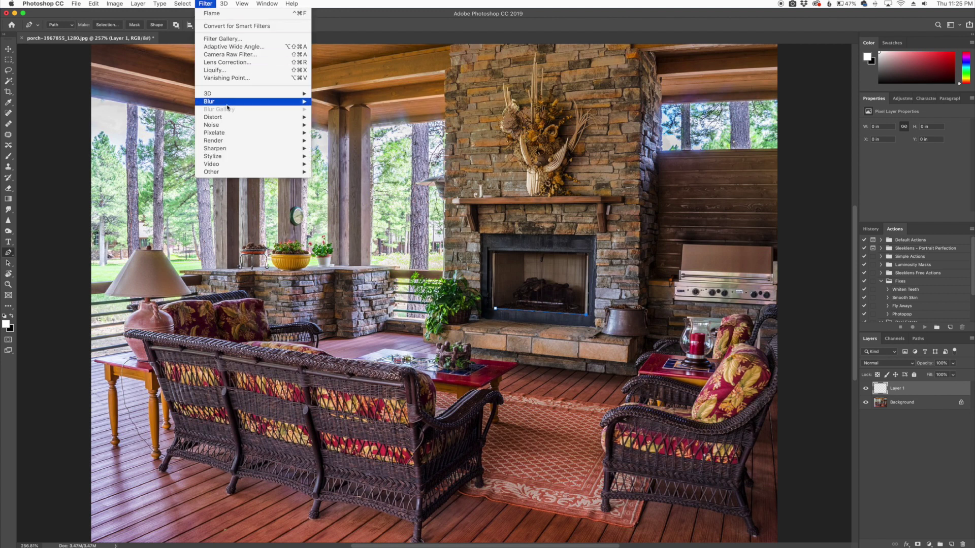
{"action": "mouse_move", "coordinate": [304, 141]}
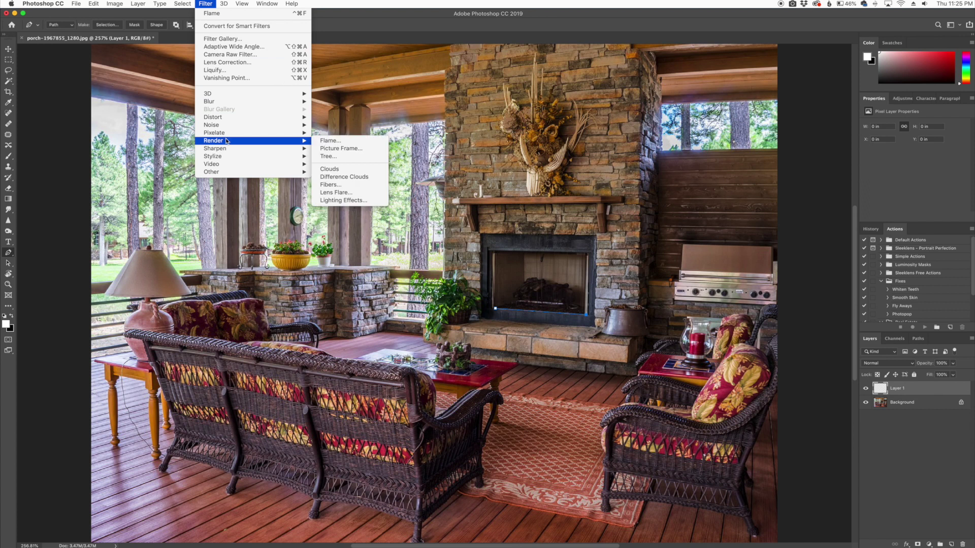
{"action": "left_click", "coordinate": [330, 140]}
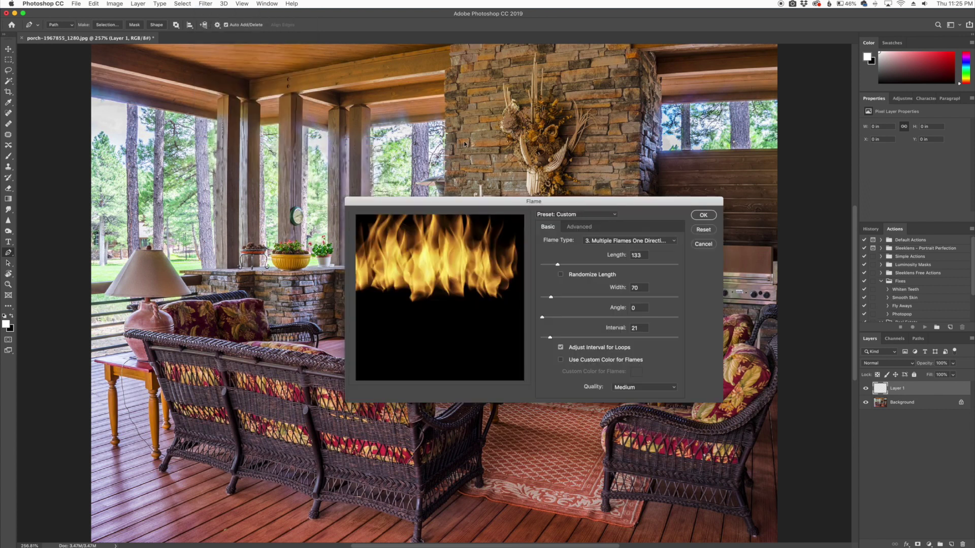
{"action": "left_click", "coordinate": [597, 241]}
{"action": "left_click", "coordinate": [616, 269]}
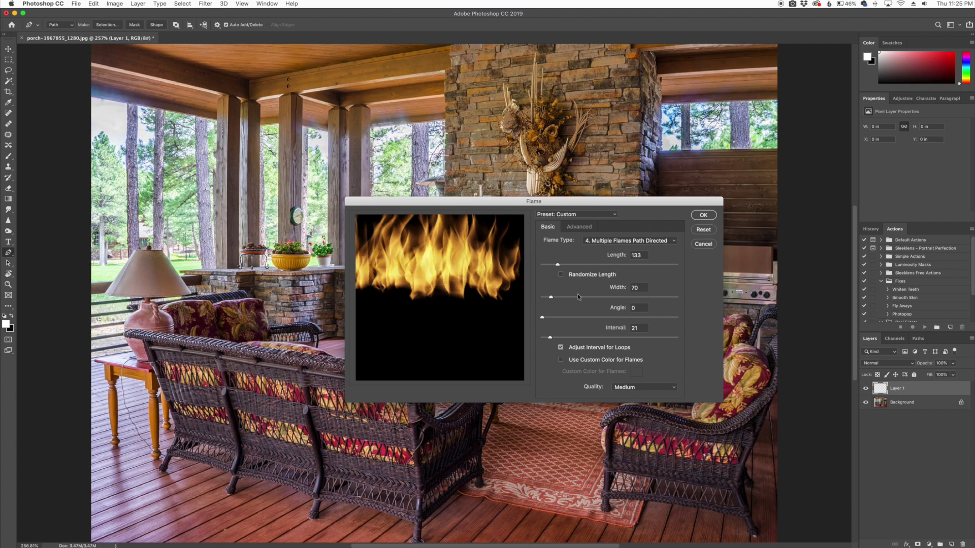
- Set the flame length to 108 and the render quality to Fine (Very Slow)
{"action": "left_click_drag", "start_coordinate": [550, 297], "coordinate": [532, 319]}
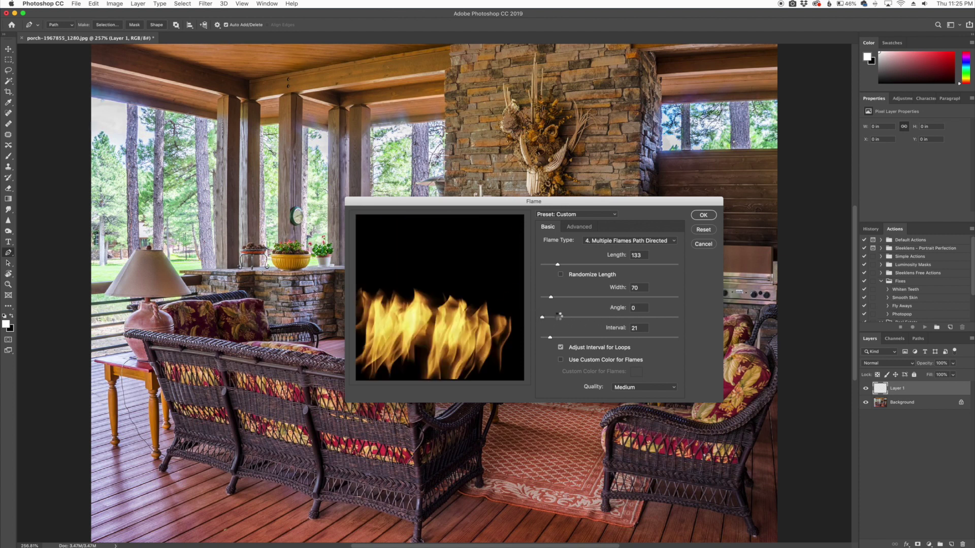
{"action": "left_click_drag", "start_coordinate": [557, 264], "coordinate": [556, 264]}
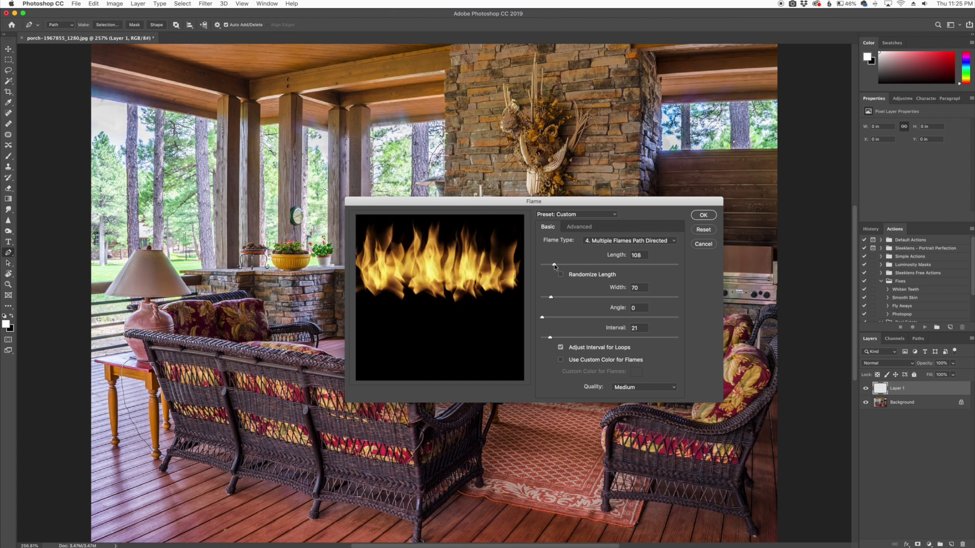
{"action": "left_click", "coordinate": [554, 265]}
{"action": "left_click", "coordinate": [581, 361]}
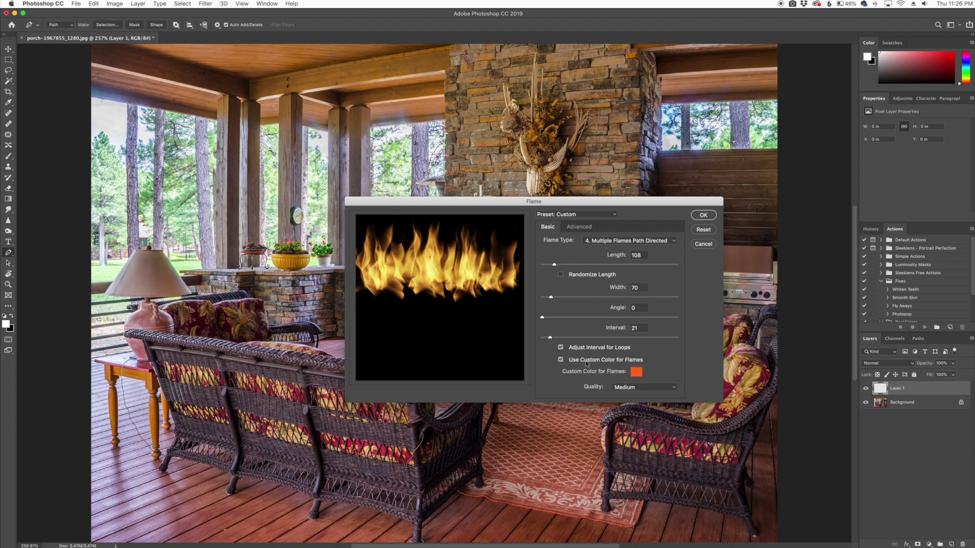
{"action": "left_click", "coordinate": [636, 372]}
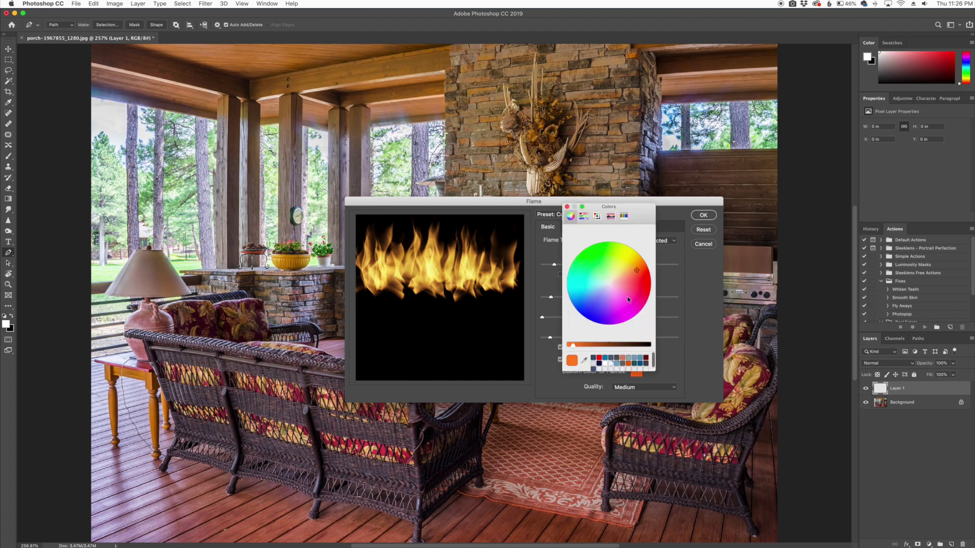
{"action": "left_click", "coordinate": [567, 207]}
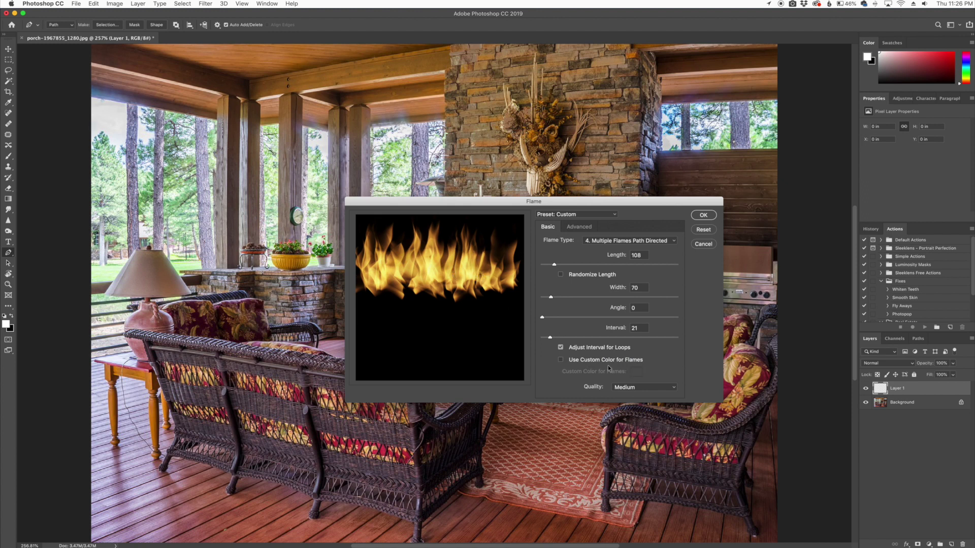
{"action": "left_click", "coordinate": [636, 388]}
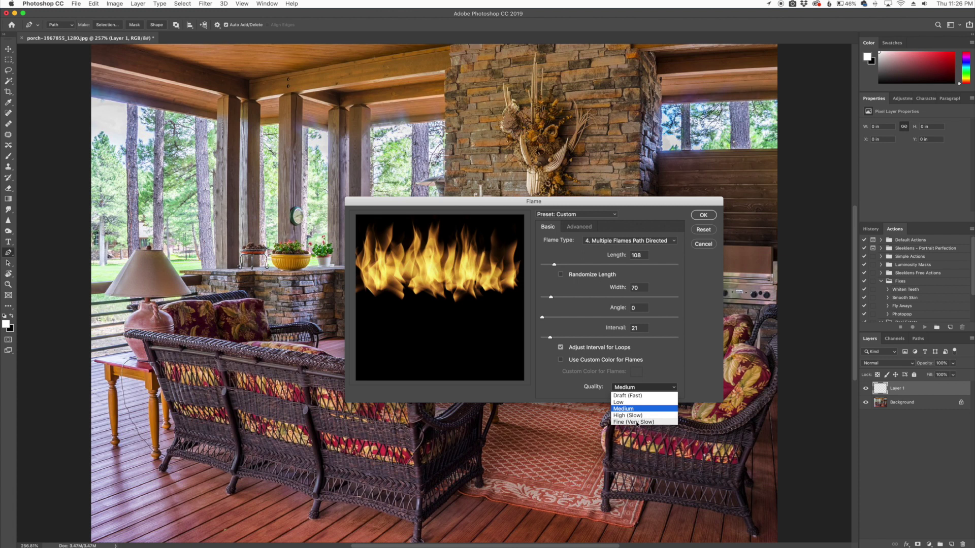
{"action": "left_click", "coordinate": [636, 422]}
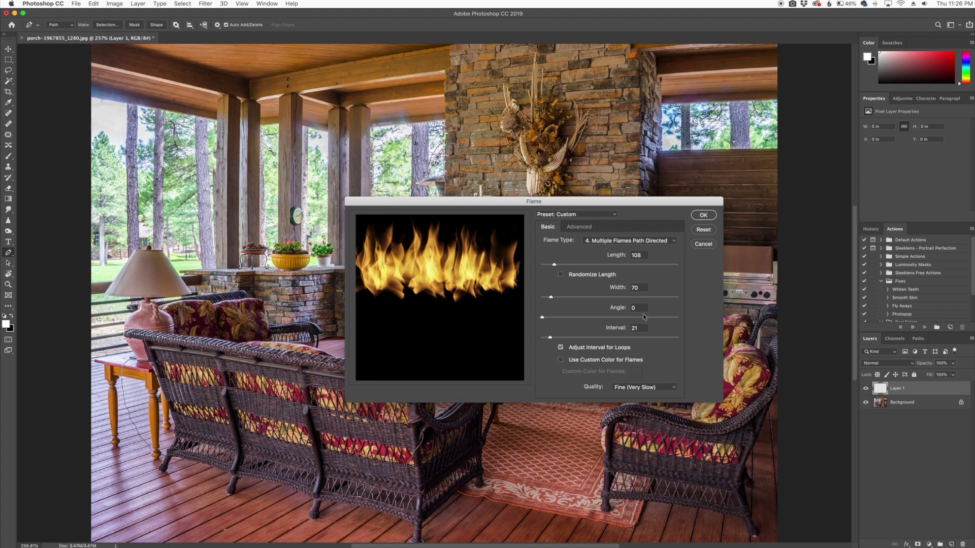
- Render the flames, delete the guide path, and scale the flames down to fit inside the fireplace
{"action": "left_click", "coordinate": [703, 215]}
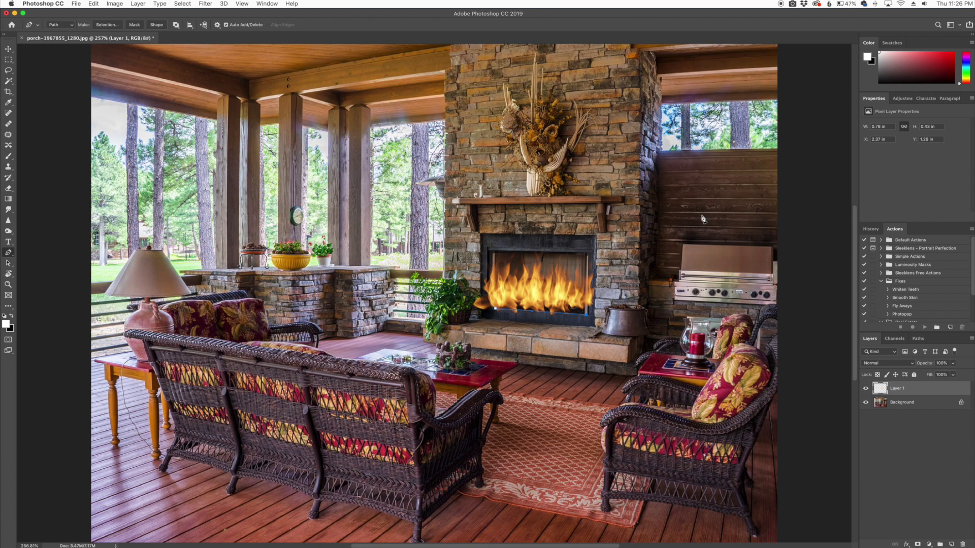
{"action": "key", "text": "Escape"}
{"action": "key", "text": "super+t"}
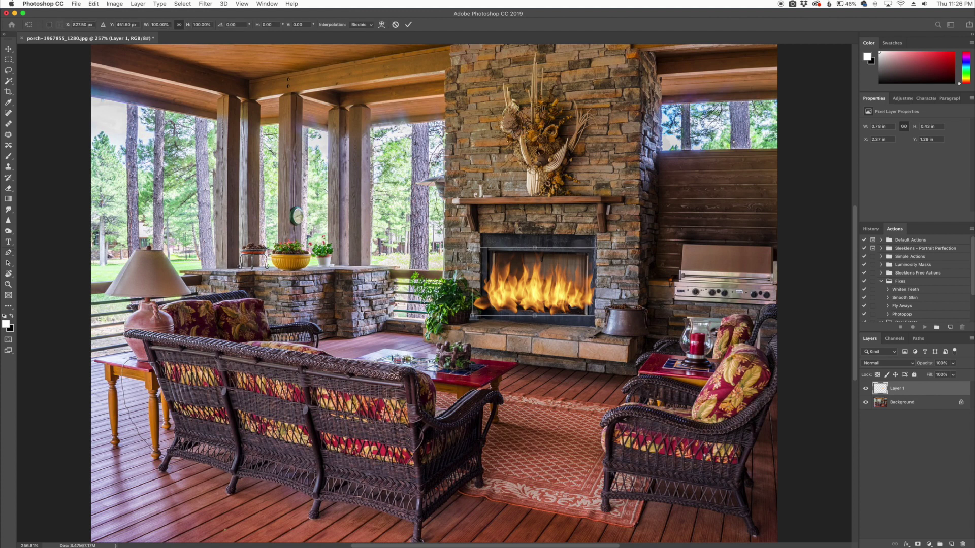
{"action": "left_click_drag", "start_coordinate": [473, 248], "coordinate": [501, 256]}
{"action": "left_click_drag", "start_coordinate": [500, 288], "coordinate": [550, 295]}
{"action": "key", "text": "Return"}
{"action": "key", "text": "p"}
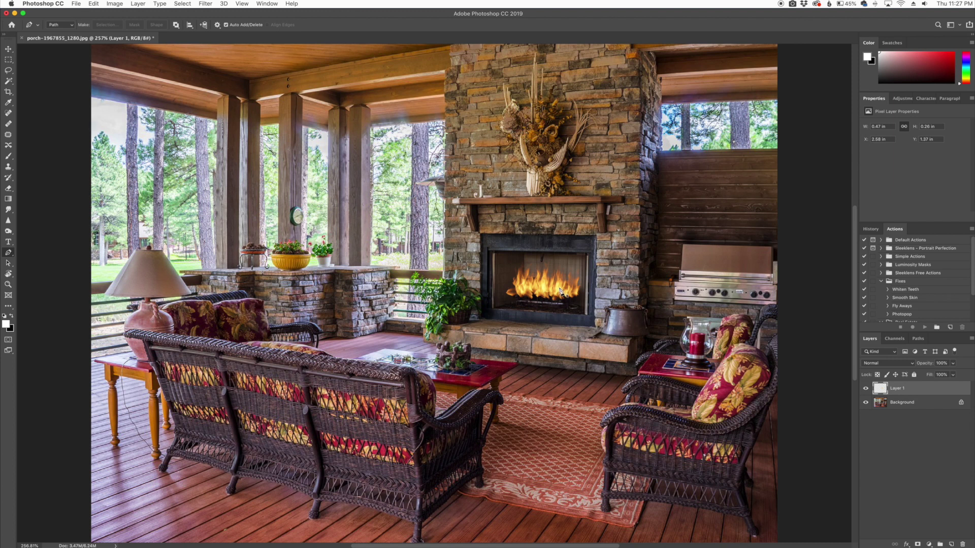
- Add Layer 2 and set up a small brush loaded with the flames' orange
{"action": "left_click", "coordinate": [951, 544]}
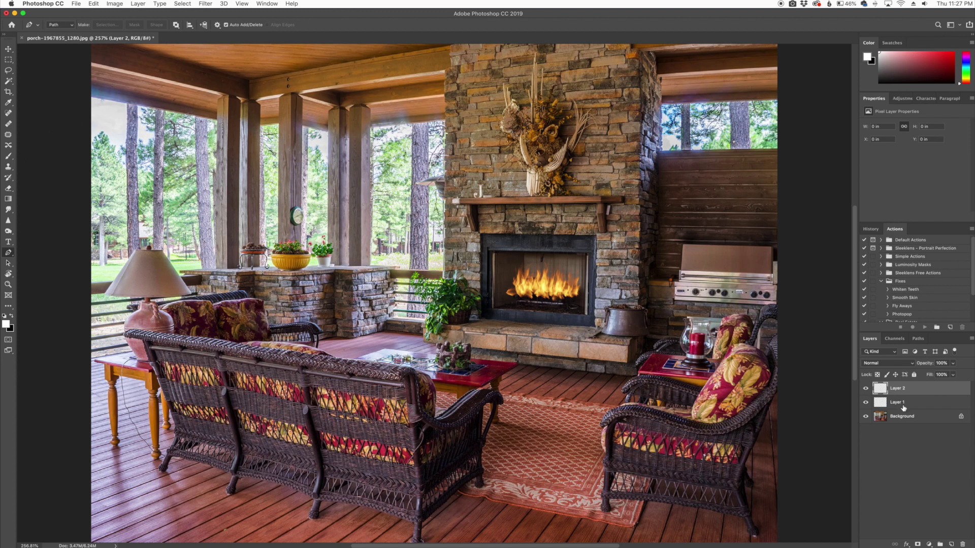
{"action": "left_click", "coordinate": [8, 157]}
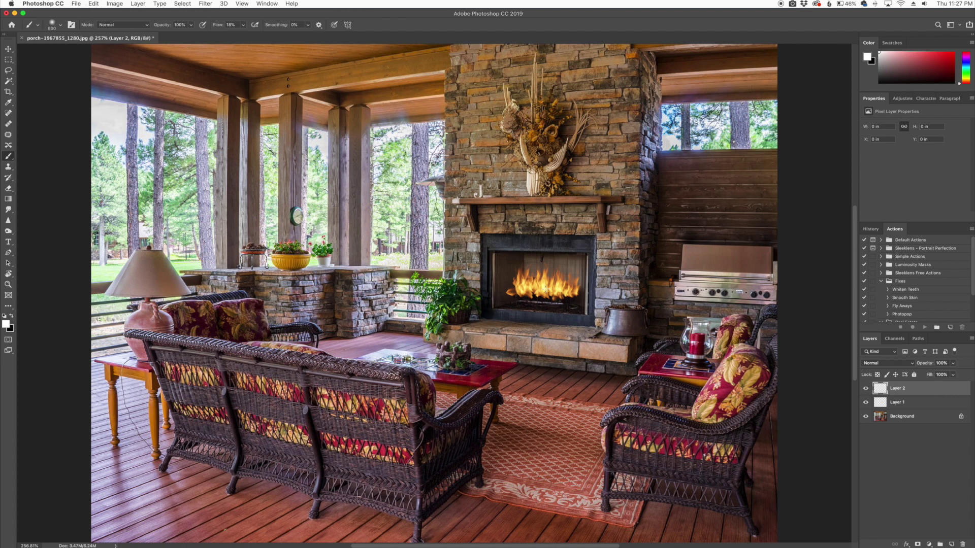
{"action": "key", "text": "bracketleft"}
{"action": "key", "text": "bracketleft"}
{"action": "key", "text": "bracketleft"}
{"action": "key", "text": "bracketleft"}
{"action": "key", "text": "bracketleft"}
{"action": "key", "text": "bracketleft"}
{"action": "key", "text": "bracketleft"}
{"action": "key", "text": "bracketleft"}
{"action": "key", "text": "bracketleft"}
{"action": "key", "text": "bracketleft"}
{"action": "scroll", "coordinate": [537, 283], "scroll_direction": "up", "scroll_amount": 6}
{"action": "left_click", "coordinate": [505, 257], "text": "alt"}
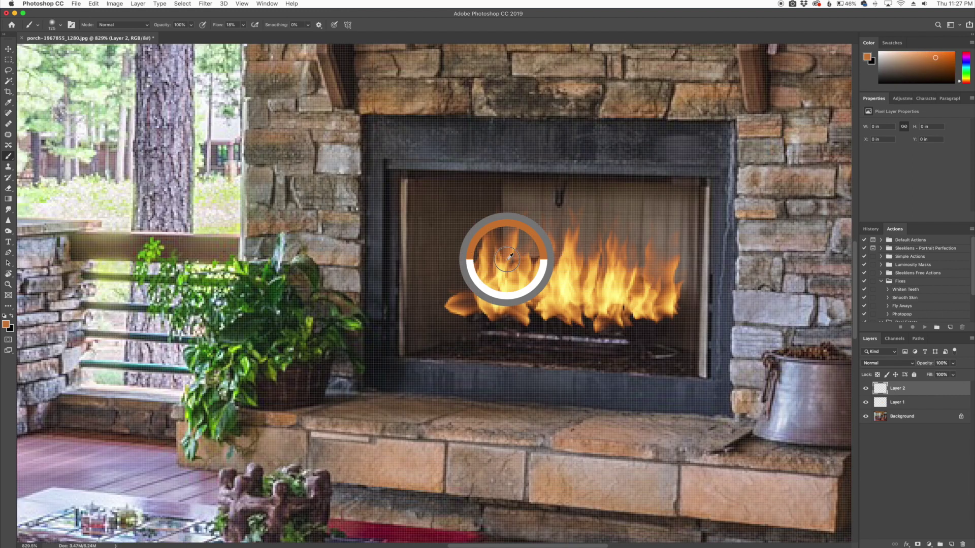
{"action": "left_click", "coordinate": [500, 270], "text": "alt"}
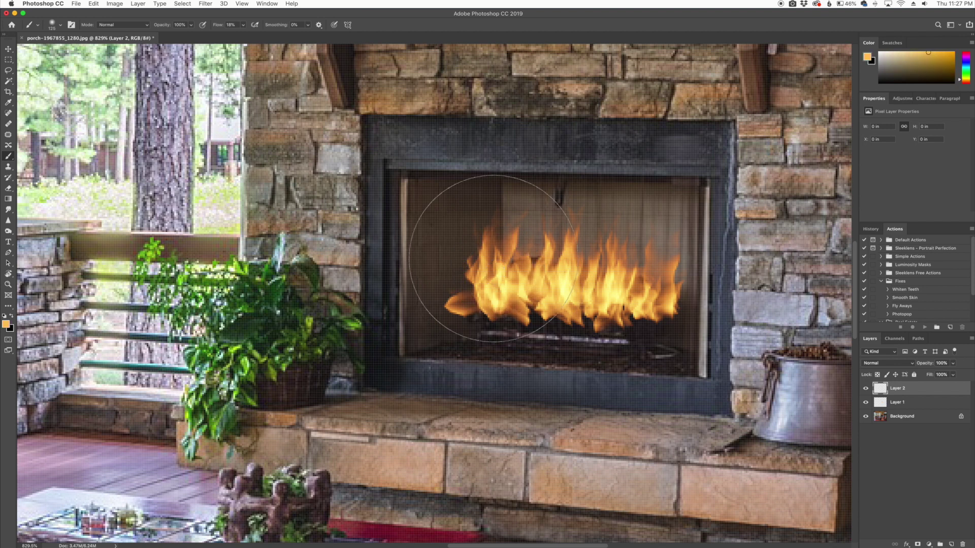
- Paint orange glow across the fireplace interior, around the opening and low over the hearth
{"action": "mouse_move", "coordinate": [464, 255]}
{"action": "left_mouse_down"}
{"action": "mouse_move", "coordinate": [509, 238]}
{"action": "mouse_move", "coordinate": [609, 246]}
{"action": "mouse_move", "coordinate": [636, 340]}
{"action": "mouse_move", "coordinate": [408, 336]}
{"action": "mouse_move", "coordinate": [382, 348]}
{"action": "mouse_move", "coordinate": [406, 420]}
{"action": "mouse_move", "coordinate": [673, 431]}
{"action": "mouse_move", "coordinate": [408, 428]}
{"action": "mouse_move", "coordinate": [498, 411]}
{"action": "left_mouse_up"}
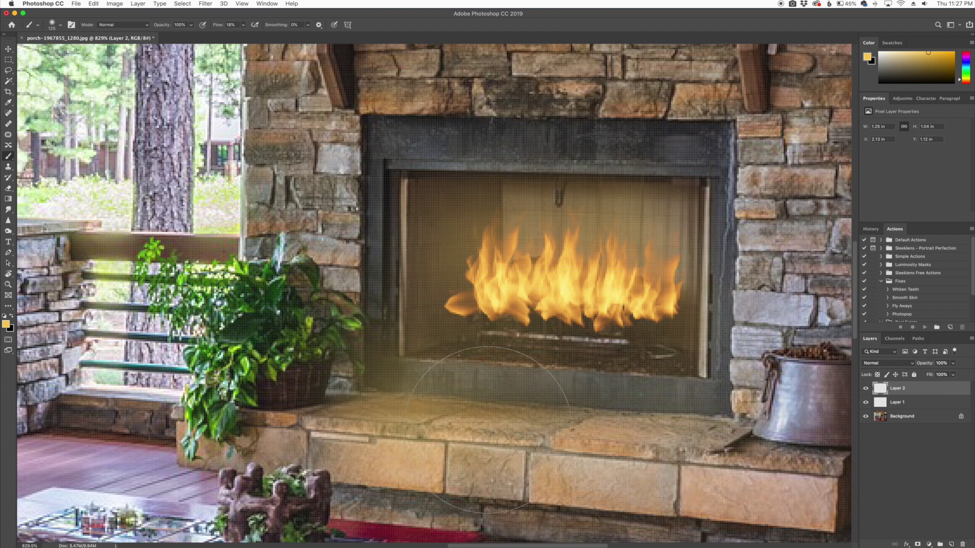
{"action": "scroll", "coordinate": [569, 427], "scroll_direction": "down", "scroll_amount": 3}
{"action": "left_click_drag", "start_coordinate": [508, 309], "coordinate": [487, 274]}
{"action": "left_click_drag", "start_coordinate": [599, 284], "coordinate": [640, 315]}
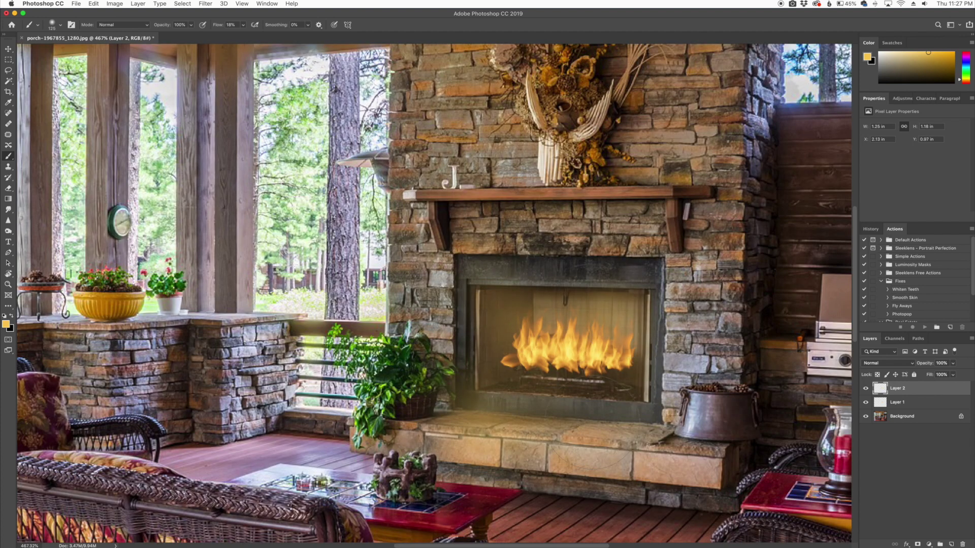
{"action": "left_click_drag", "start_coordinate": [477, 396], "coordinate": [485, 432]}
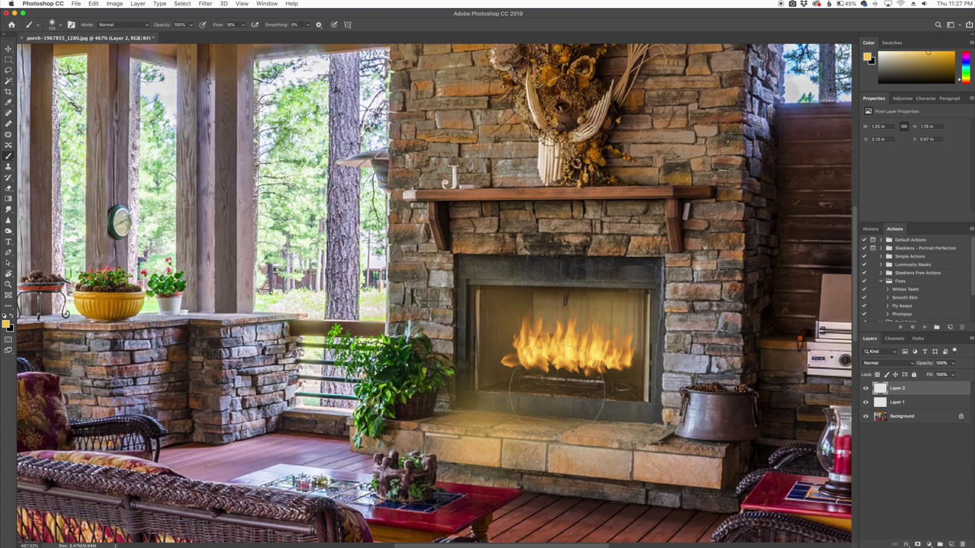
{"action": "left_click", "coordinate": [619, 365], "text": "alt"}
{"action": "left_click_drag", "start_coordinate": [599, 457], "coordinate": [513, 442]}
{"action": "left_click", "coordinate": [517, 363], "text": "alt"}
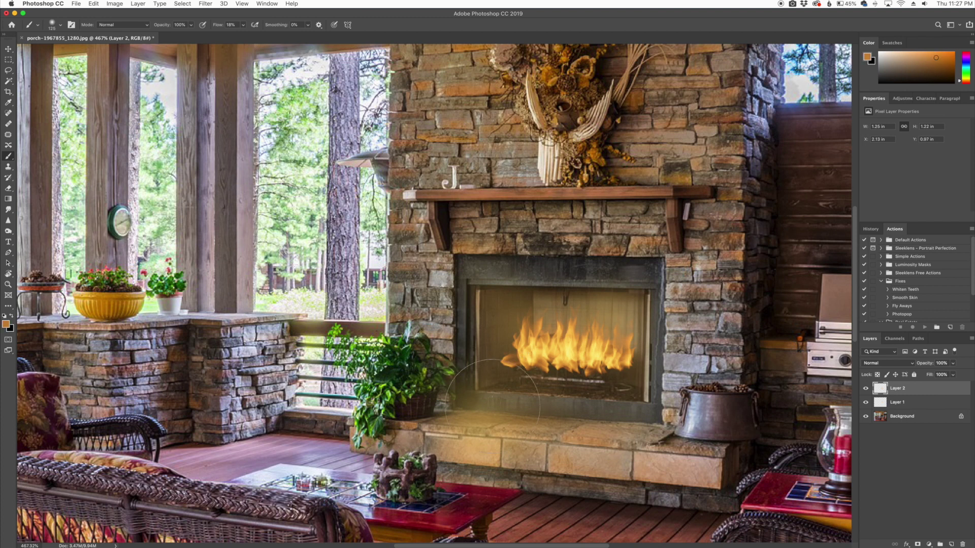
{"action": "mouse_move", "coordinate": [640, 380]}
{"action": "left_mouse_down"}
{"action": "mouse_move", "coordinate": [655, 290]}
{"action": "mouse_move", "coordinate": [483, 270]}
{"action": "mouse_move", "coordinate": [495, 303]}
{"action": "left_mouse_up"}
- Set Layer 2 to Overlay blending, compare with it hidden, and fit the image in view
{"action": "left_click", "coordinate": [886, 364]}
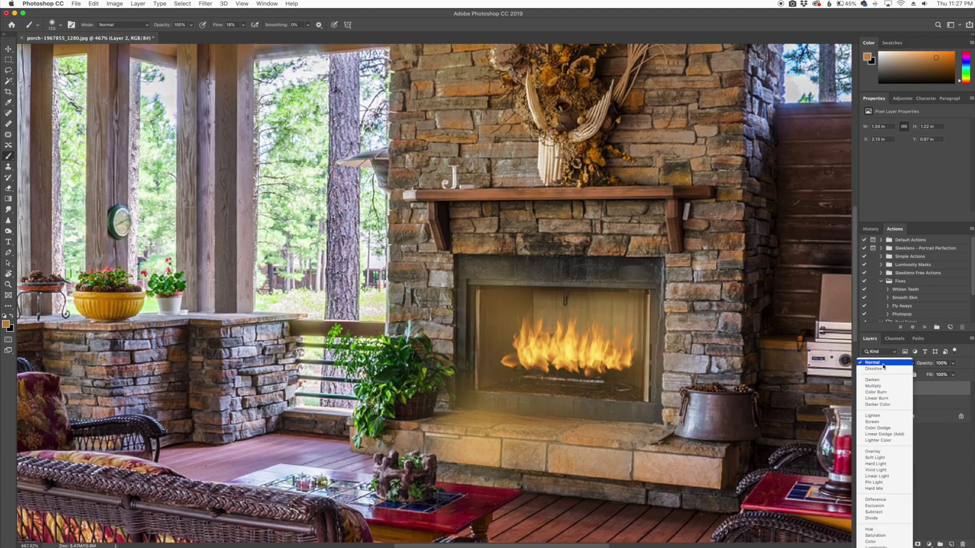
{"action": "left_click", "coordinate": [884, 451]}
{"action": "left_click", "coordinate": [866, 389]}
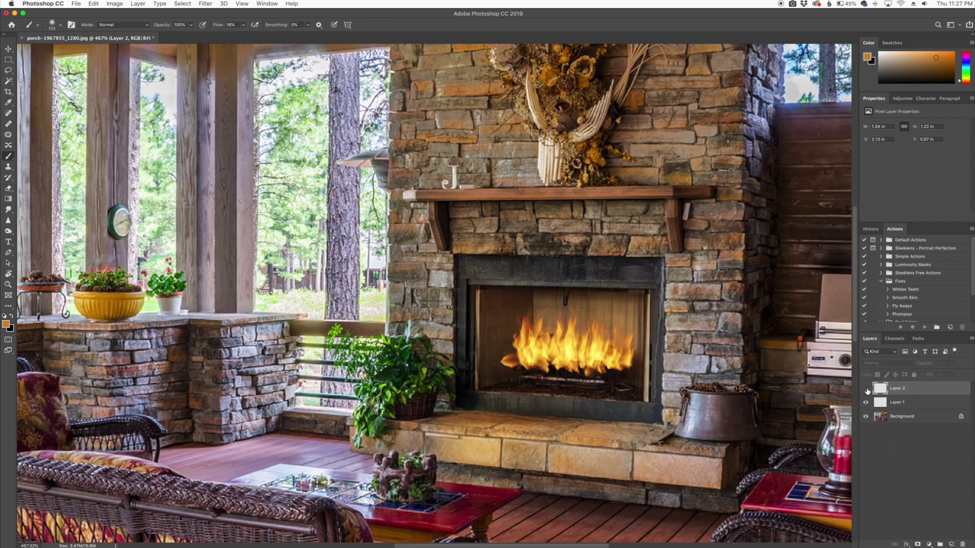
{"action": "left_click", "coordinate": [866, 388]}
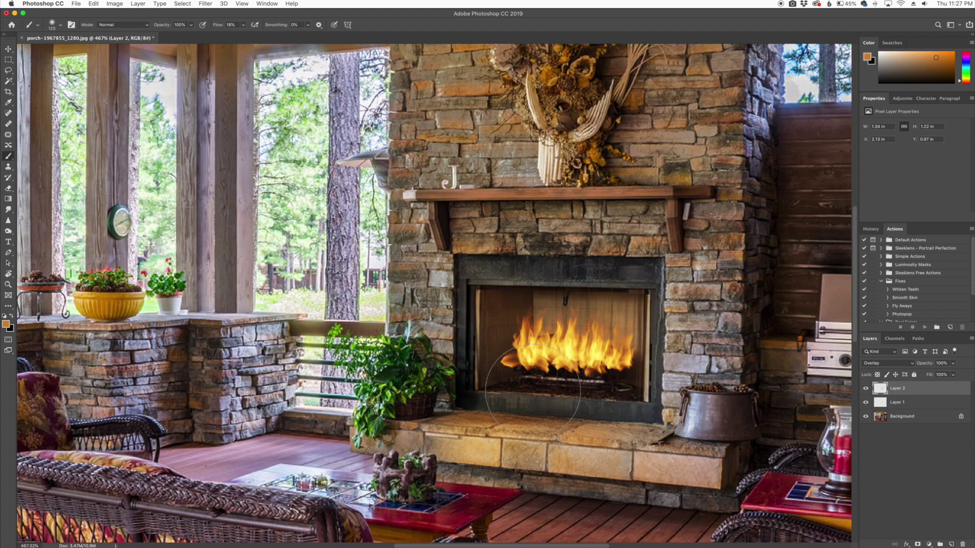
{"action": "key", "text": "super+0"}
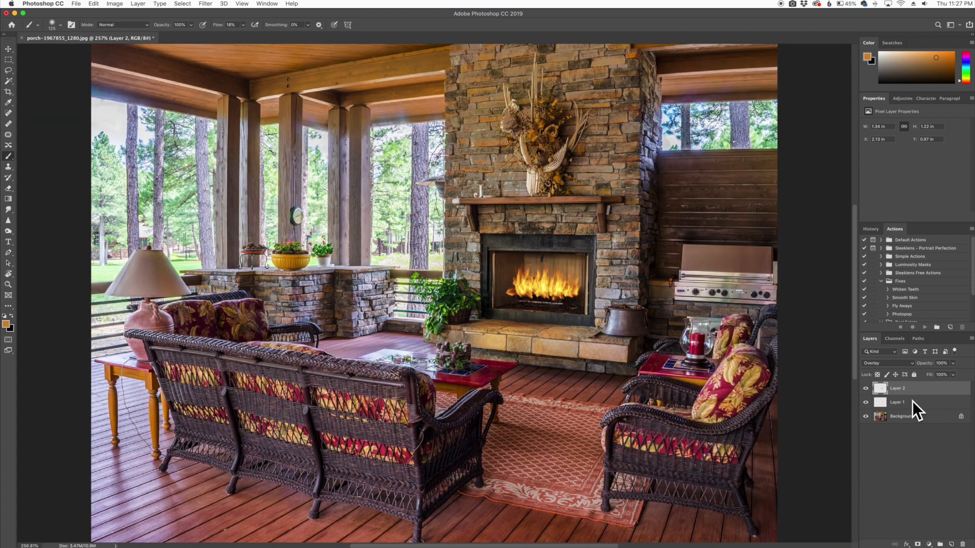
- Scale the flames on Layer 1 down to about 87% around their centre
{"action": "left_click", "coordinate": [911, 405]}
{"action": "key", "text": "super+t"}
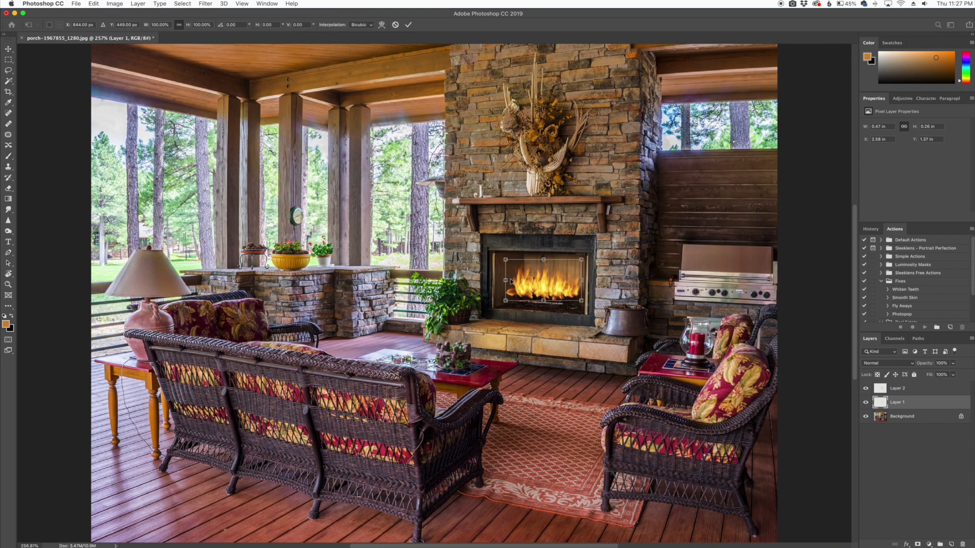
{"action": "left_click_drag", "start_coordinate": [512, 281], "coordinate": [573, 266]}
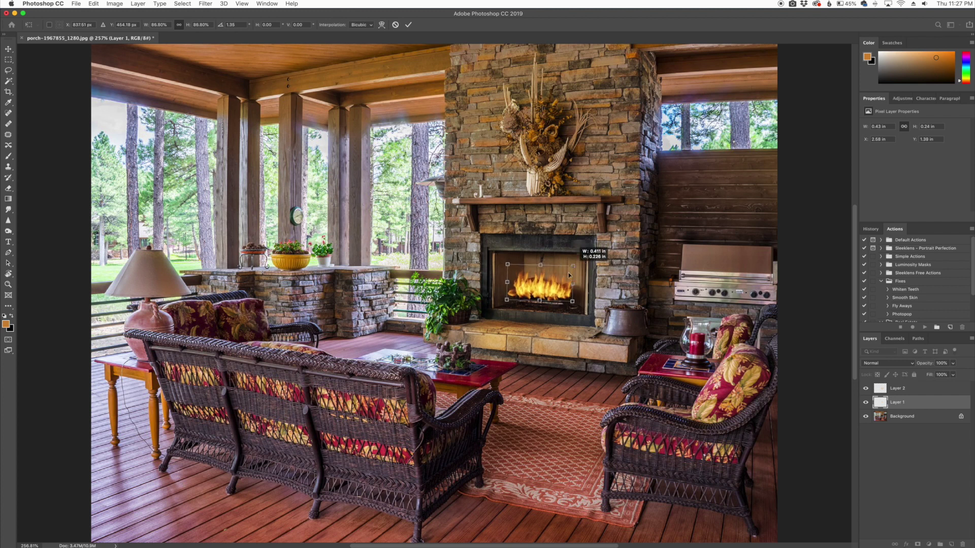
{"action": "left_click", "coordinate": [555, 290]}
{"action": "key", "text": "b"}
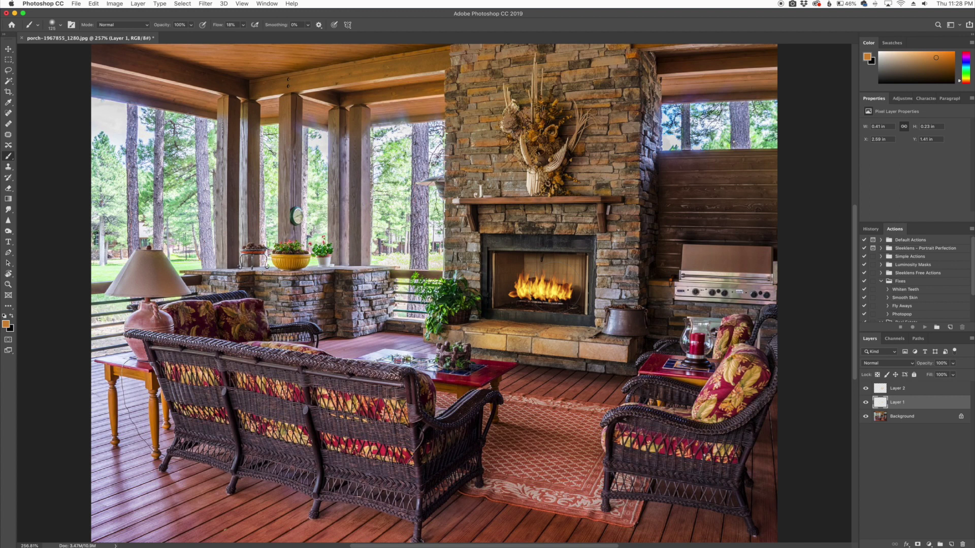
- Keep Layer 1's blend mode on Normal
{"action": "left_click", "coordinate": [881, 364]}
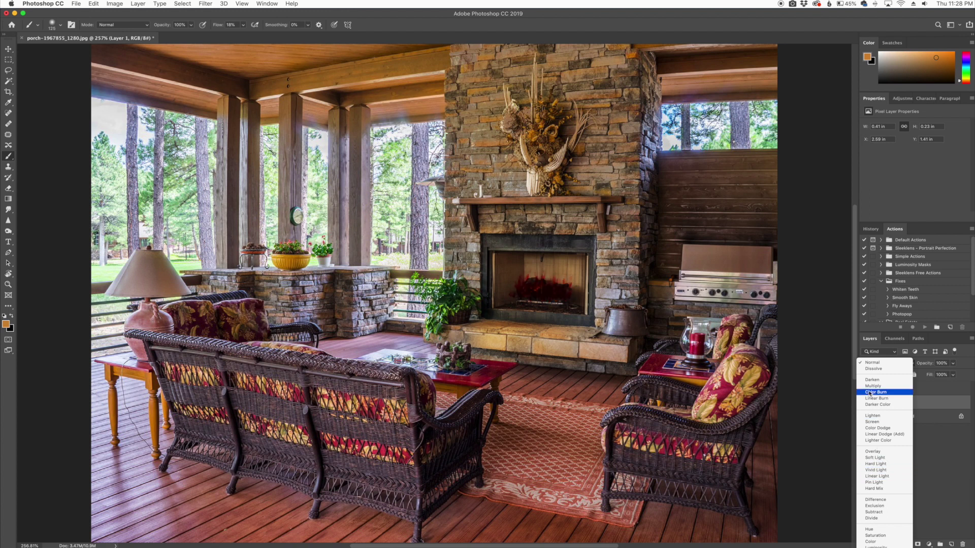
{"action": "left_click", "coordinate": [873, 363]}
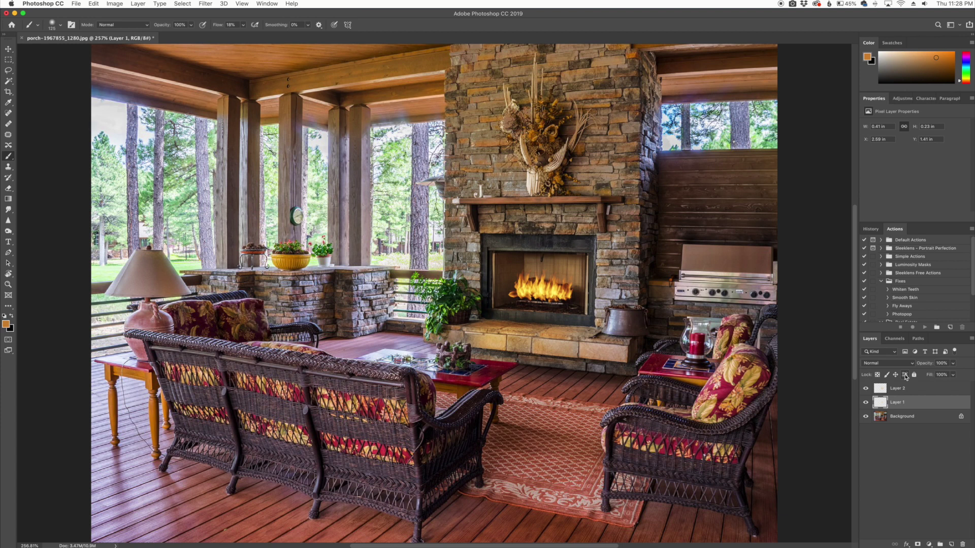
{"action": "left_click", "coordinate": [208, 5]}
- Apply a Motion Blur to the flames at 90° with the distance reduced to about 5 pixels
{"action": "mouse_move", "coordinate": [234, 103]}
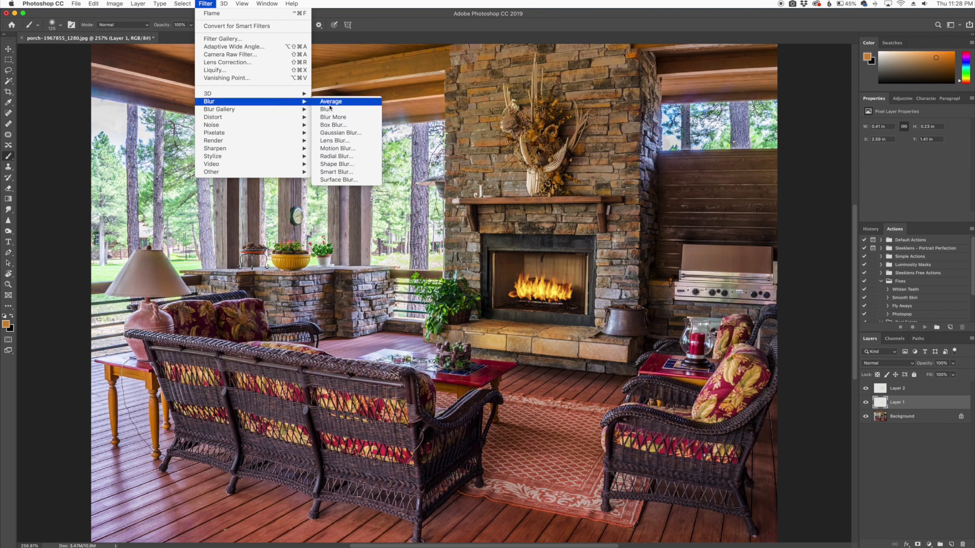
{"action": "left_click", "coordinate": [346, 150]}
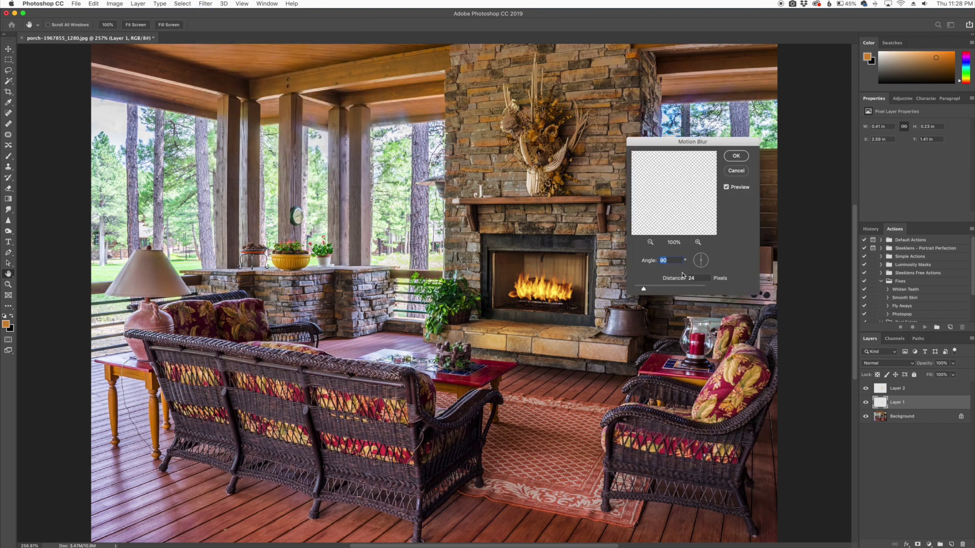
{"action": "left_click_drag", "start_coordinate": [644, 289], "coordinate": [634, 290]}
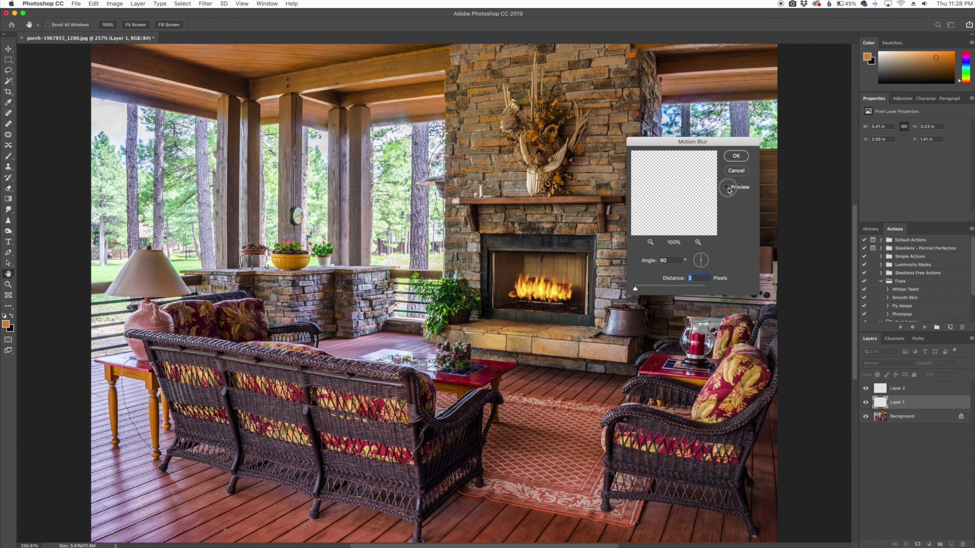
{"action": "left_click", "coordinate": [736, 156]}
{"action": "key", "text": "b"}
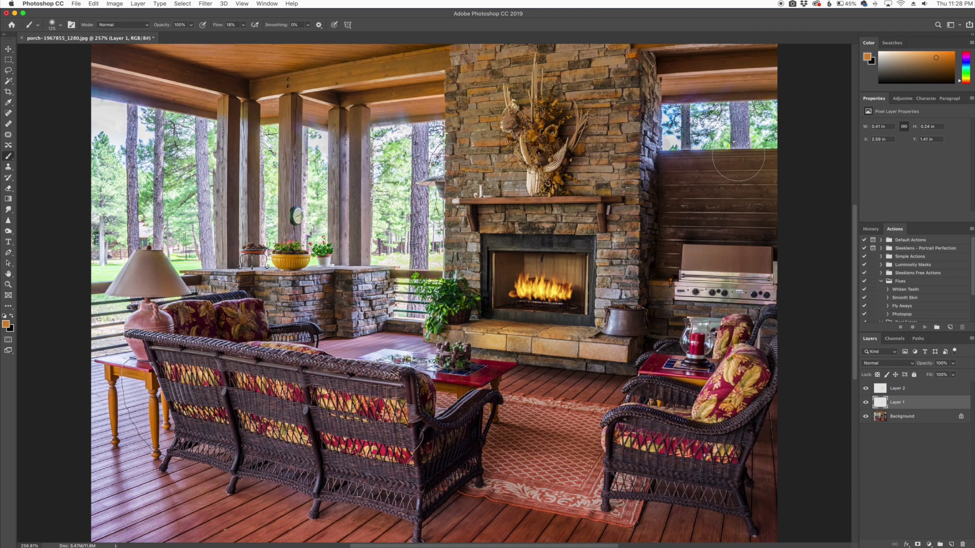
{"action": "mouse_move", "coordinate": [866, 389]}
{"action": "left_mouse_down"}
{"action": "mouse_move", "coordinate": [866, 403]}
{"action": "mouse_move", "coordinate": [866, 390]}
{"action": "left_mouse_up"}
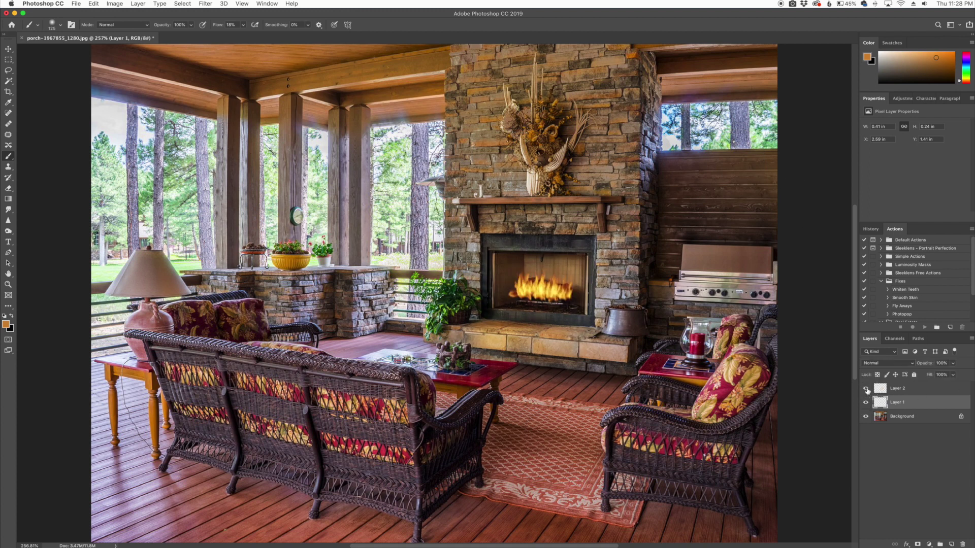